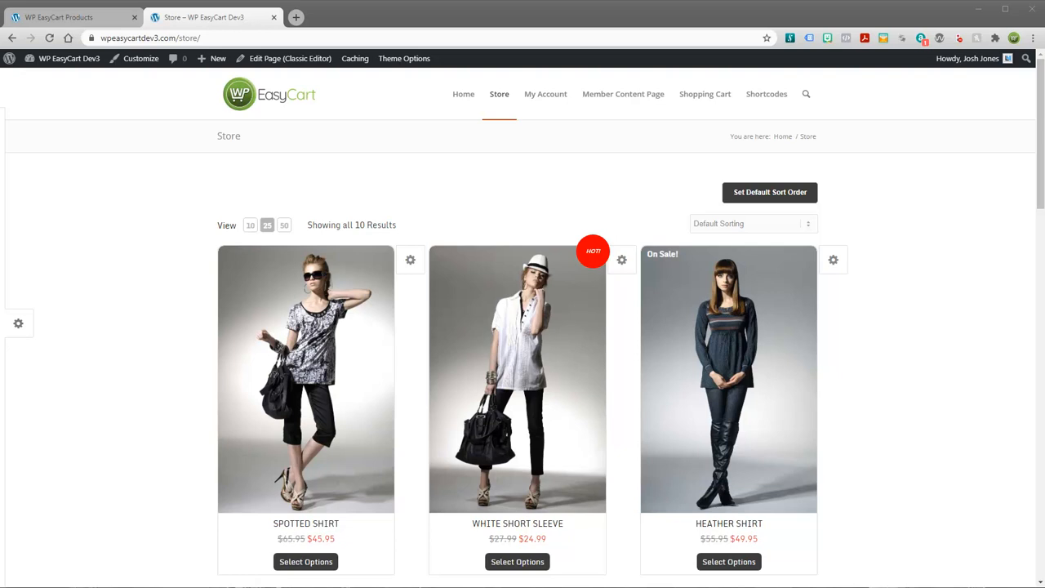
Step: Look over the store page, view the Spotted Shirt product page and return to the store listing
{"action": "scroll", "coordinate": [350, 338], "scroll_direction": "down", "scroll_amount": 2}
{"action": "scroll", "coordinate": [341, 335], "scroll_direction": "up", "scroll_amount": 2}
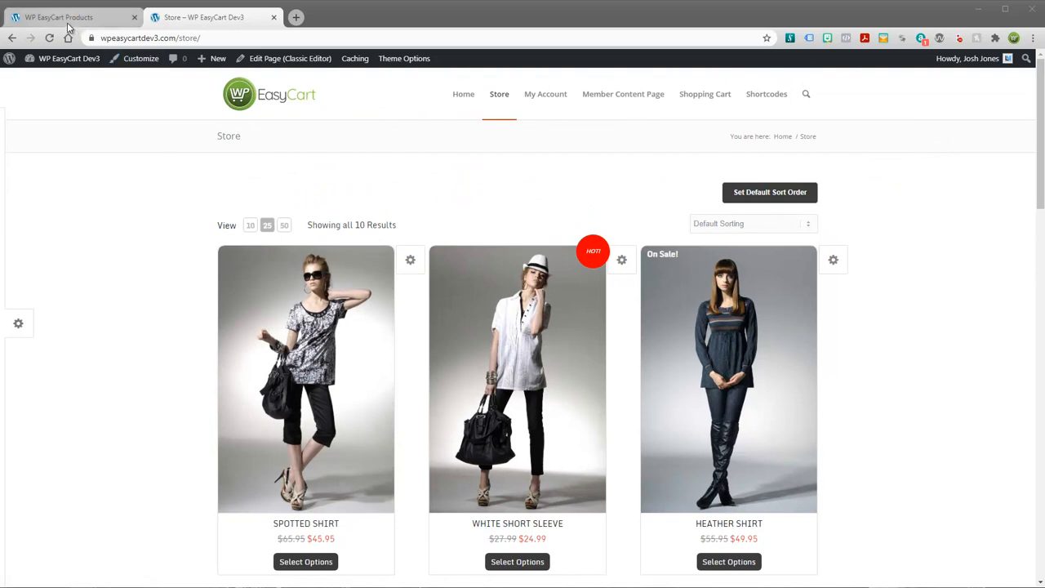
{"action": "scroll", "coordinate": [389, 370], "scroll_direction": "down", "scroll_amount": 1}
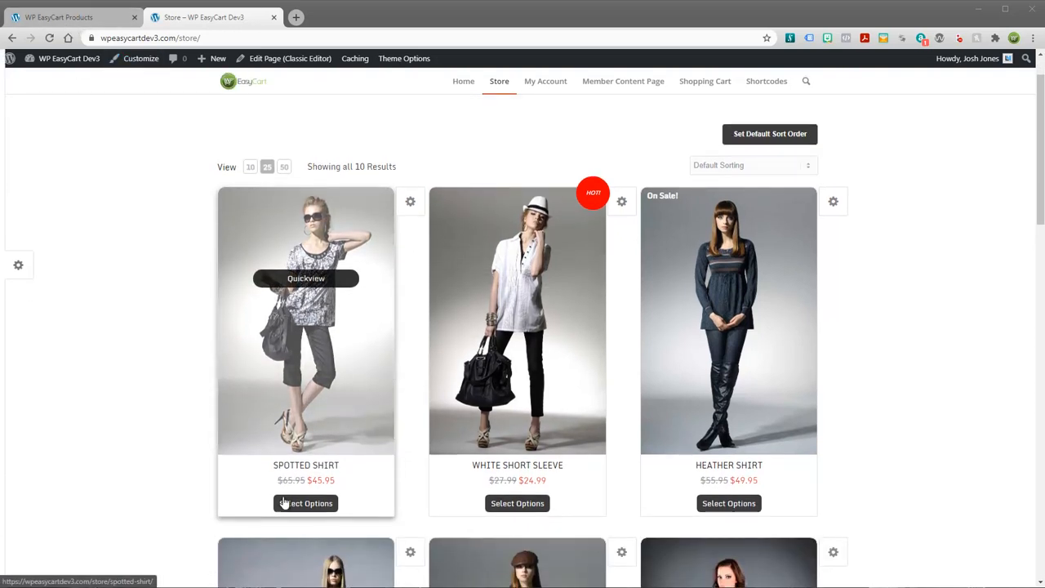
{"action": "left_click", "coordinate": [325, 506]}
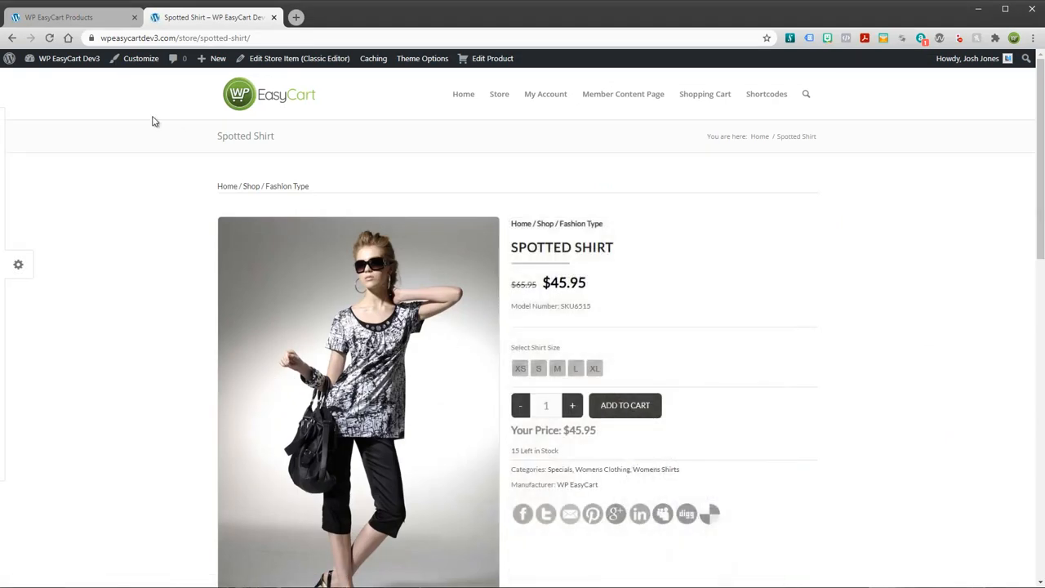
{"action": "key", "text": "alt+Left"}
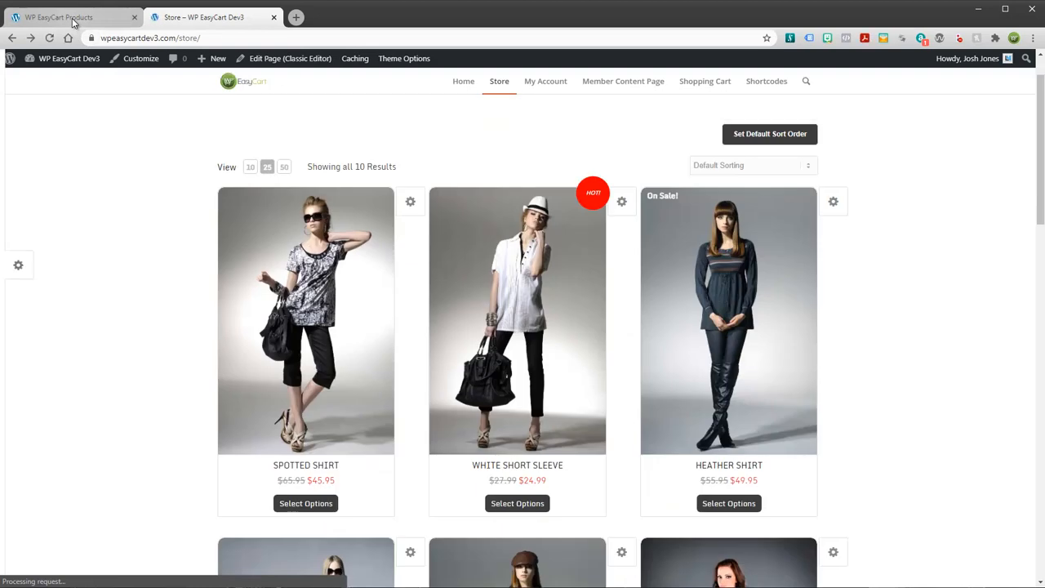
Step: Enable Catalog Mode in the WP EasyCart product settings and save the product display options
{"action": "left_click", "coordinate": [72, 21]}
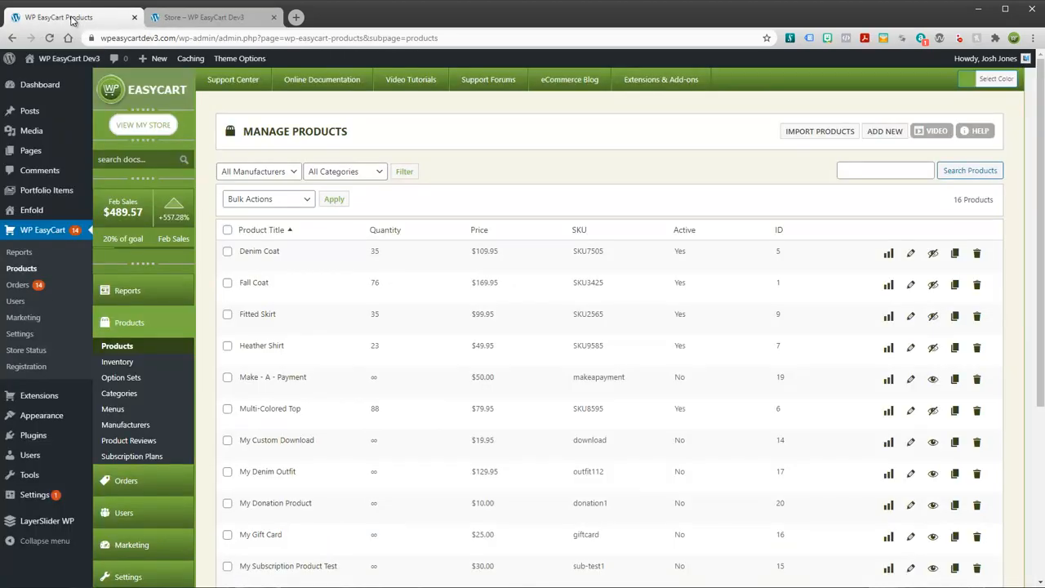
{"action": "scroll", "coordinate": [127, 564], "scroll_direction": "down", "scroll_amount": 1}
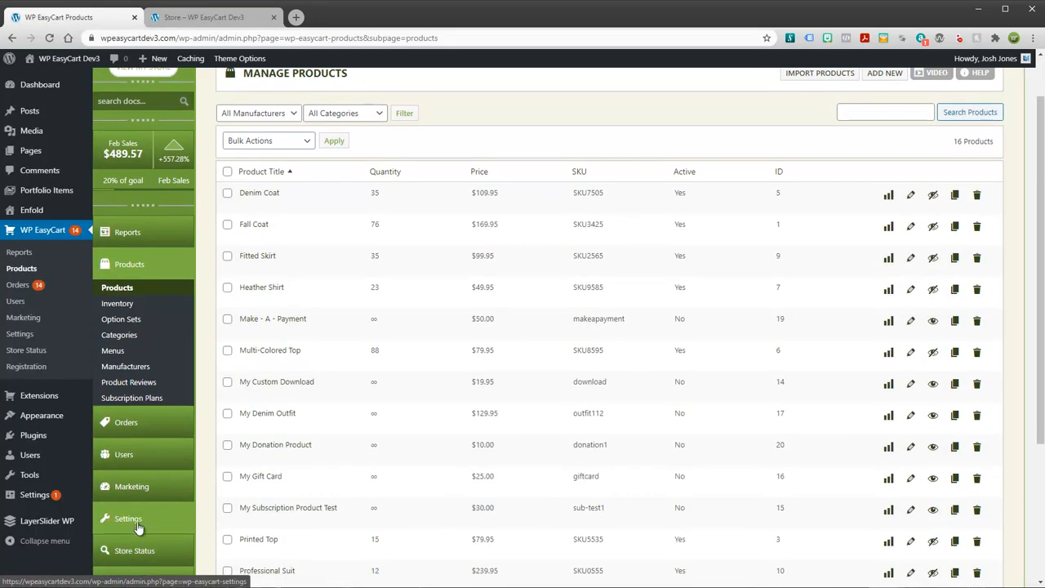
{"action": "left_click", "coordinate": [131, 520]}
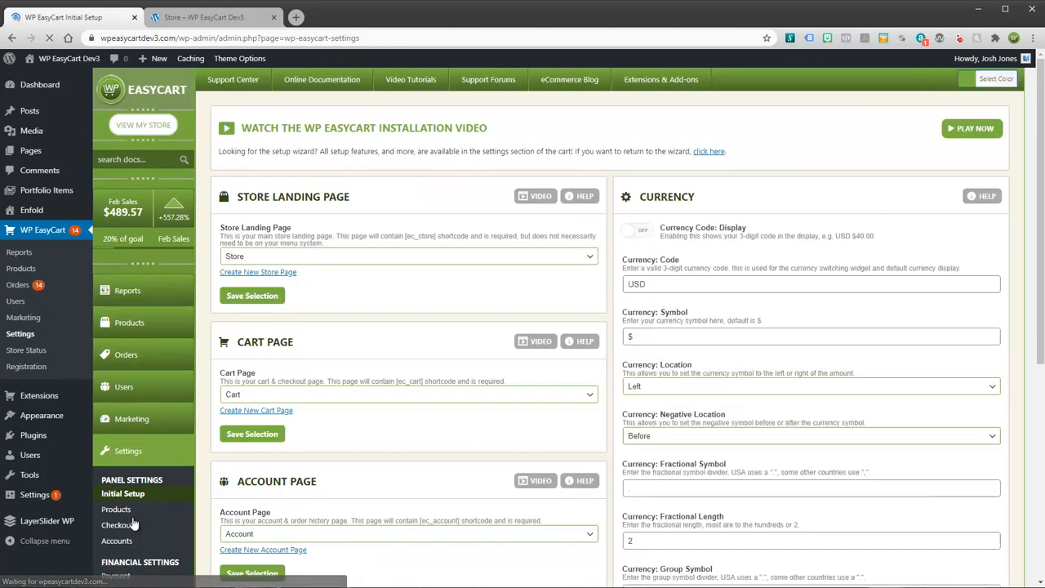
{"action": "scroll", "coordinate": [123, 417], "scroll_direction": "down", "scroll_amount": 2}
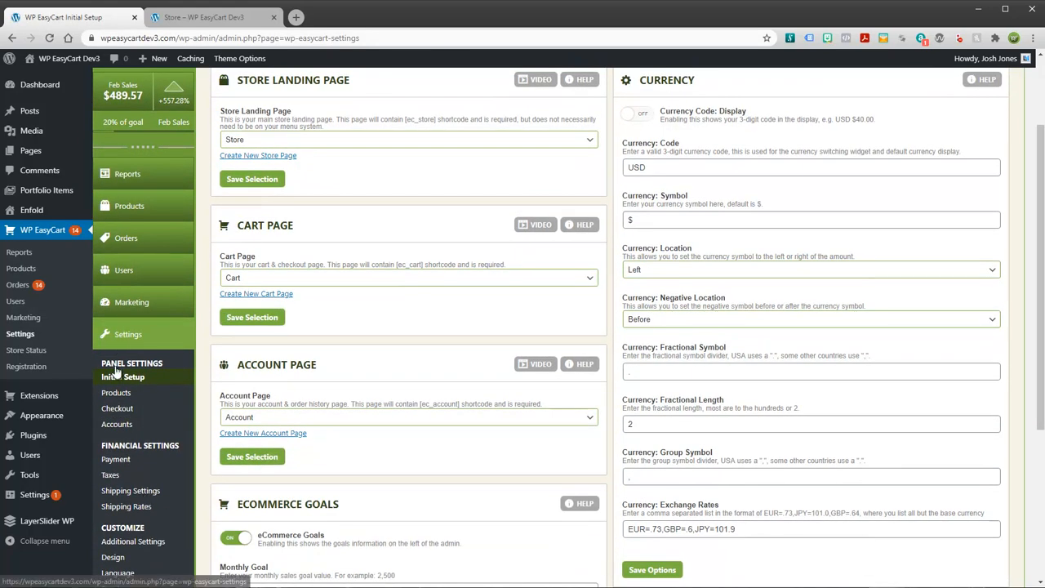
{"action": "left_click", "coordinate": [116, 396]}
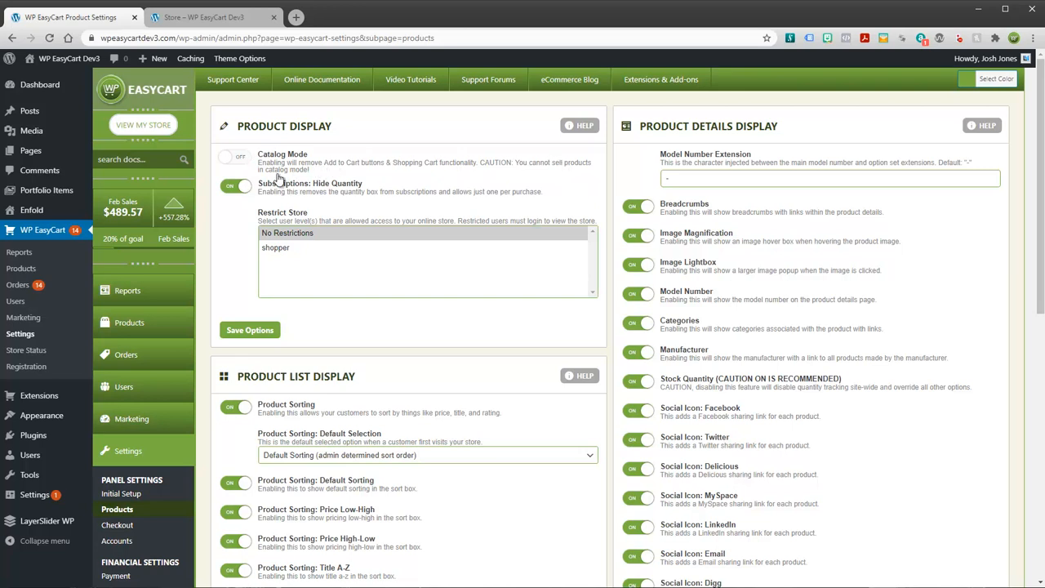
{"action": "left_click", "coordinate": [241, 164]}
{"action": "left_click", "coordinate": [245, 330]}
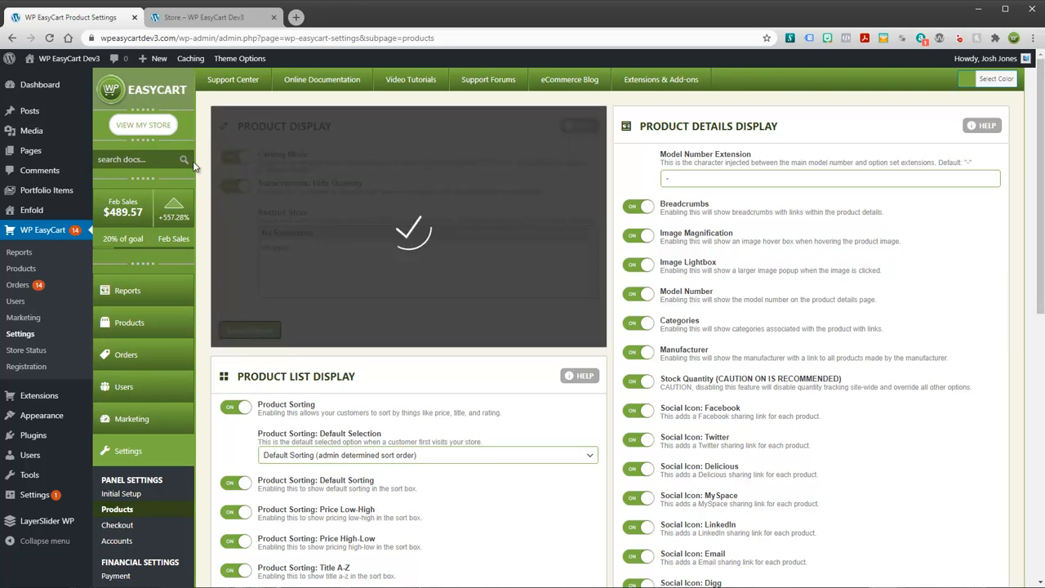
Step: Reload the storefront listing and check the Spotted Shirt's quick view for cart controls
{"action": "left_click", "coordinate": [188, 18]}
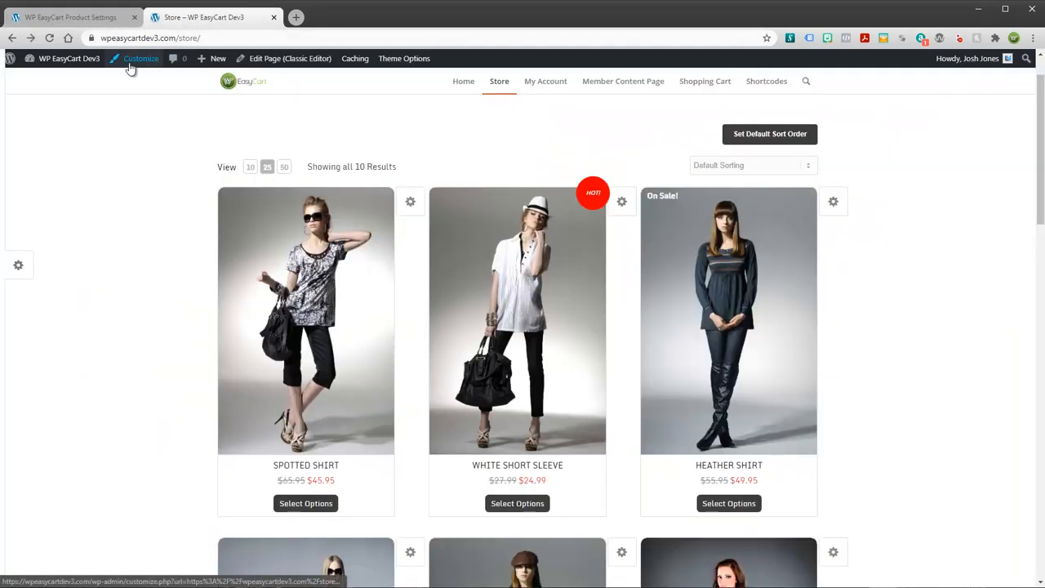
{"action": "left_click", "coordinate": [50, 39]}
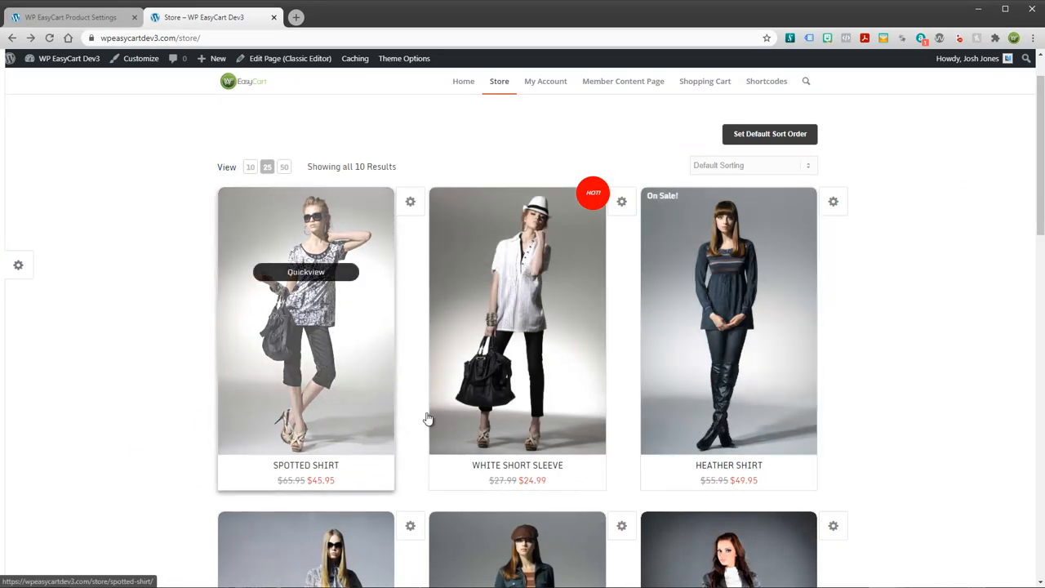
{"action": "left_click", "coordinate": [297, 274]}
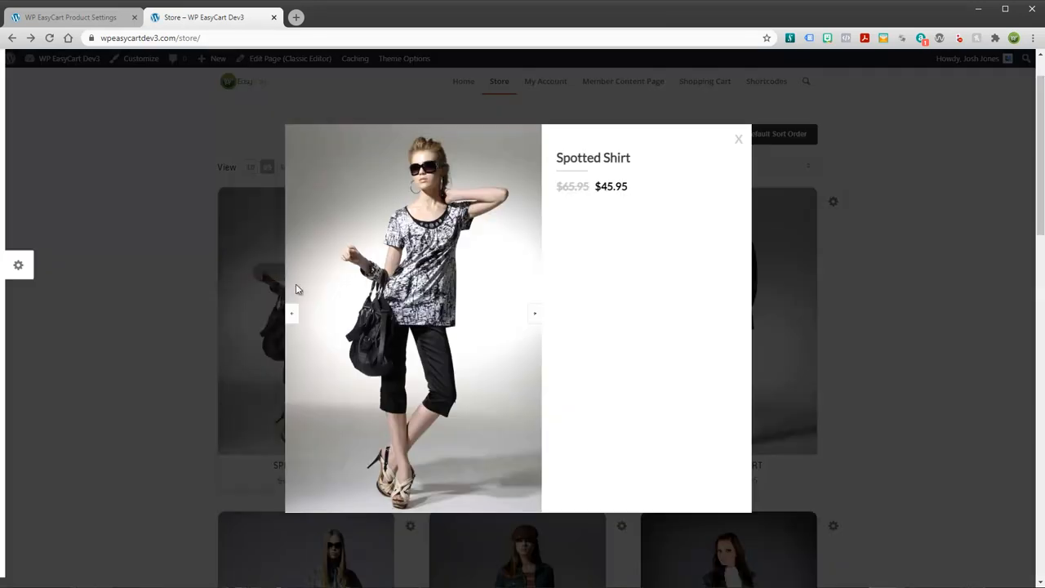
{"action": "left_click", "coordinate": [737, 140]}
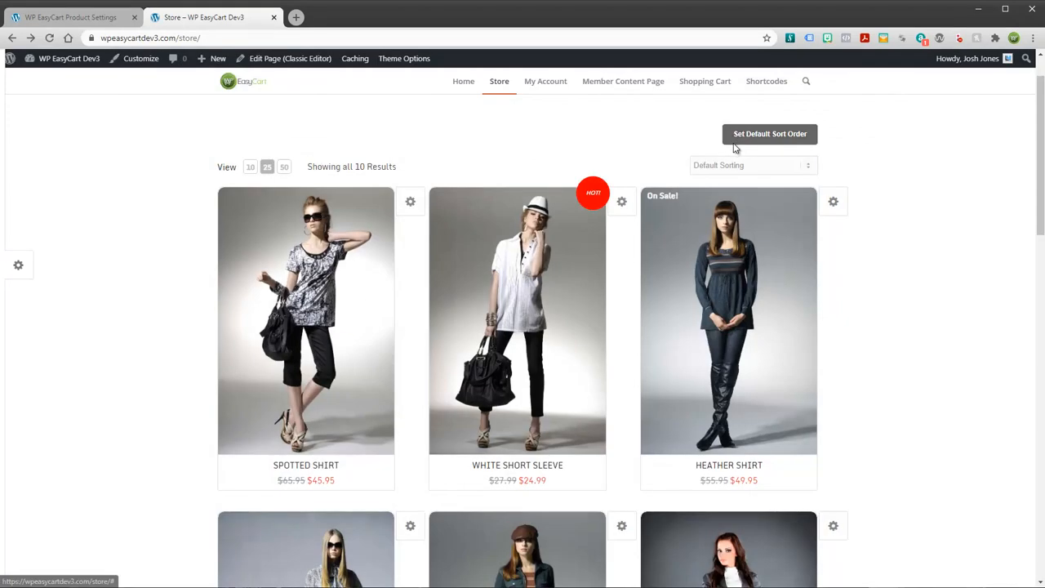
Step: Open the Spotted Shirt product page and examine its details for purchase controls
{"action": "left_click", "coordinate": [294, 343]}
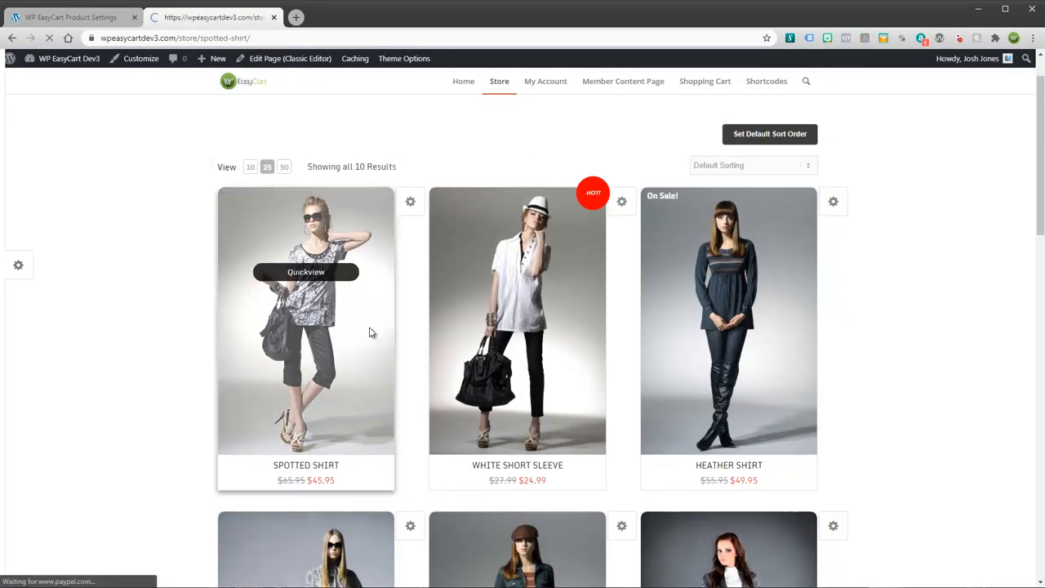
{"action": "scroll", "coordinate": [689, 330], "scroll_direction": "down", "scroll_amount": 2}
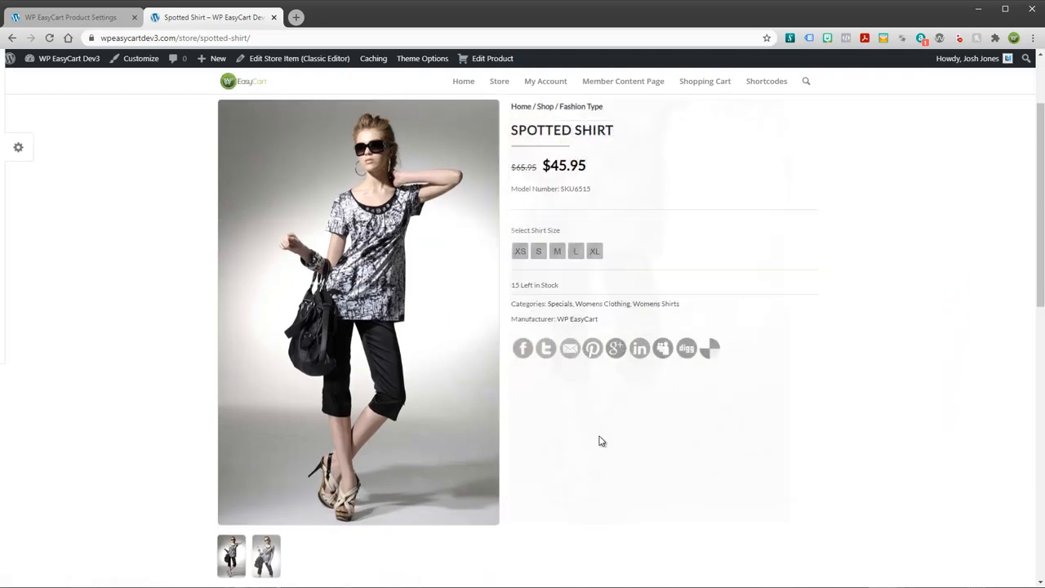
{"action": "scroll", "coordinate": [599, 450], "scroll_direction": "down", "scroll_amount": 4}
{"action": "scroll", "coordinate": [424, 465], "scroll_direction": "up", "scroll_amount": 6}
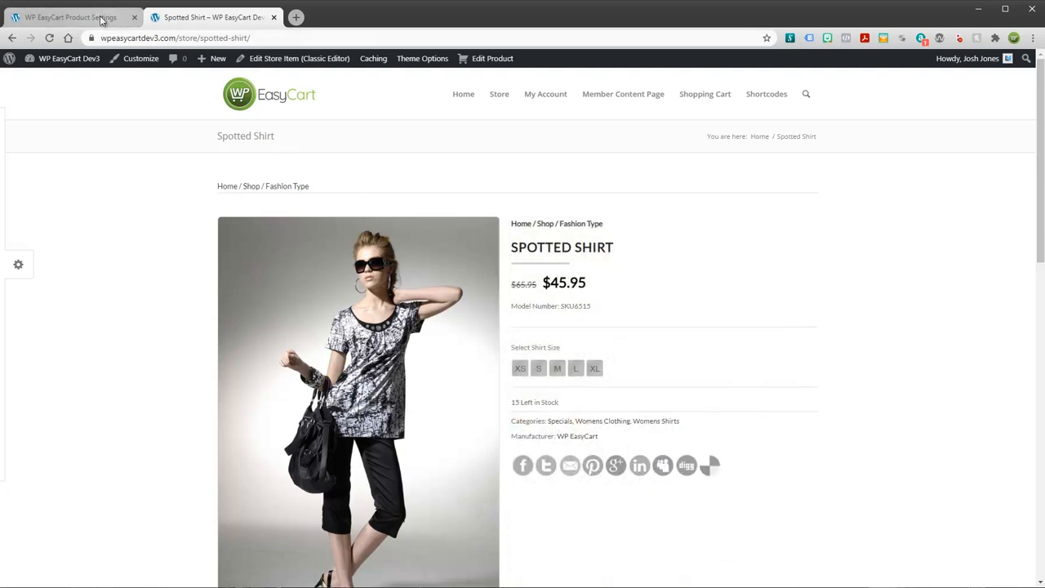
{"action": "scroll", "coordinate": [281, 413], "scroll_direction": "down", "scroll_amount": 5}
{"action": "scroll", "coordinate": [280, 411], "scroll_direction": "up", "scroll_amount": 5}
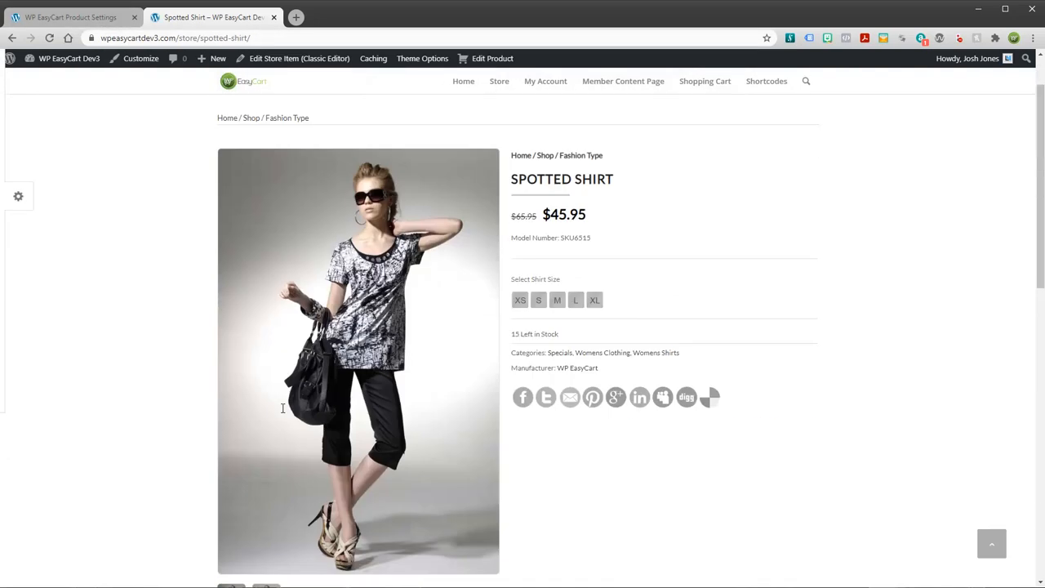
Step: Turn off Catalog Mode, save the product display options and reload the Spotted Shirt page on the storefront
{"action": "left_click", "coordinate": [72, 18]}
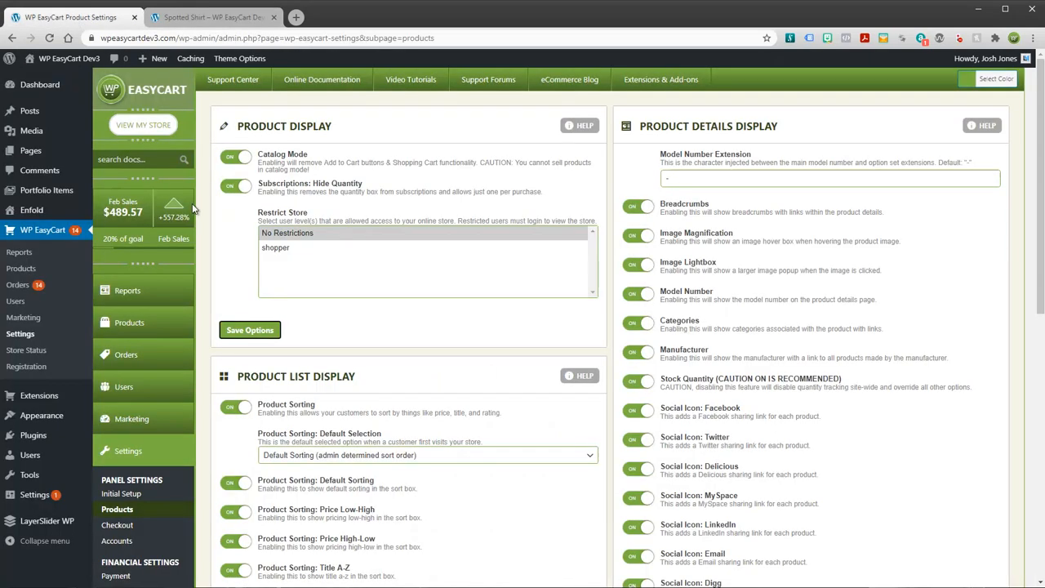
{"action": "left_click", "coordinate": [236, 160]}
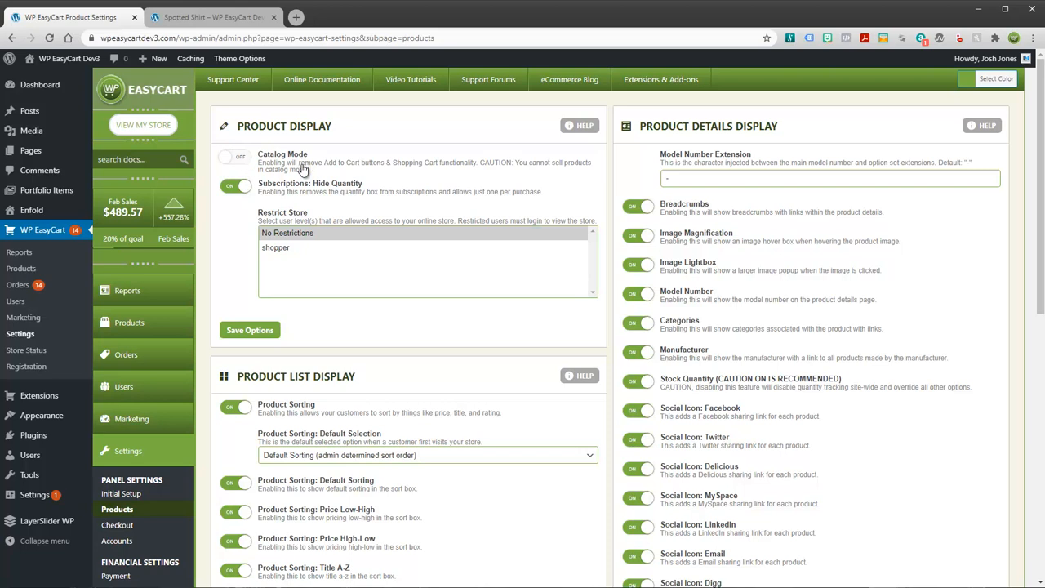
{"action": "left_click", "coordinate": [252, 330]}
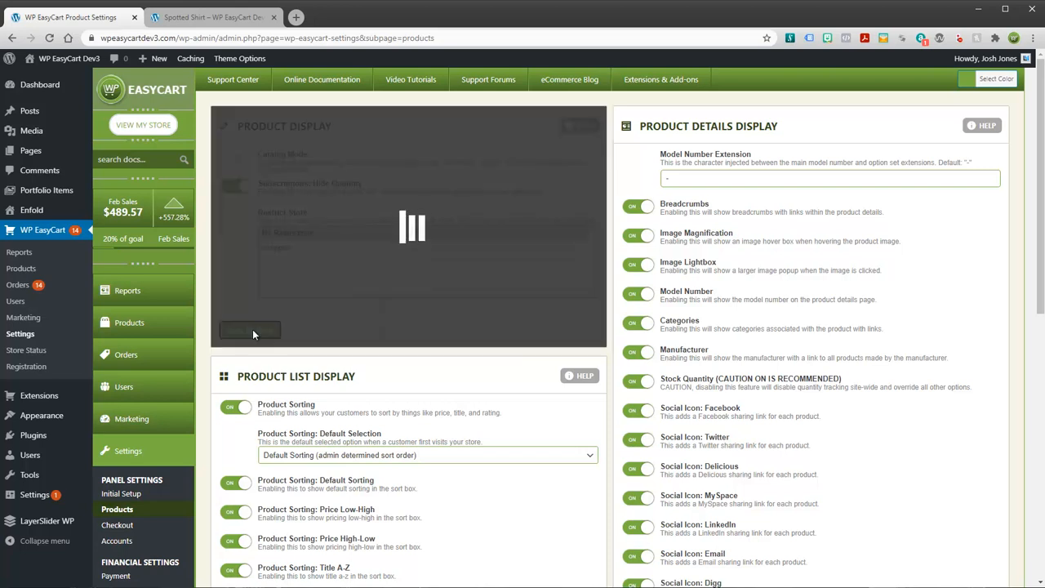
{"action": "left_click", "coordinate": [200, 17]}
{"action": "left_click", "coordinate": [50, 38]}
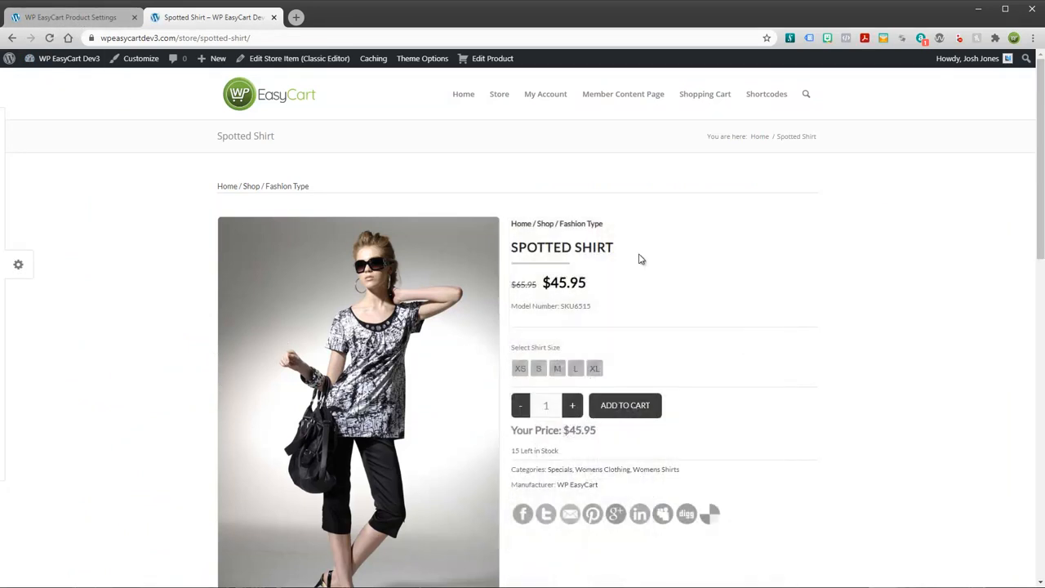
Step: Open the Spotted Shirt for editing from the WP EasyCart product list
{"action": "left_click", "coordinate": [89, 18]}
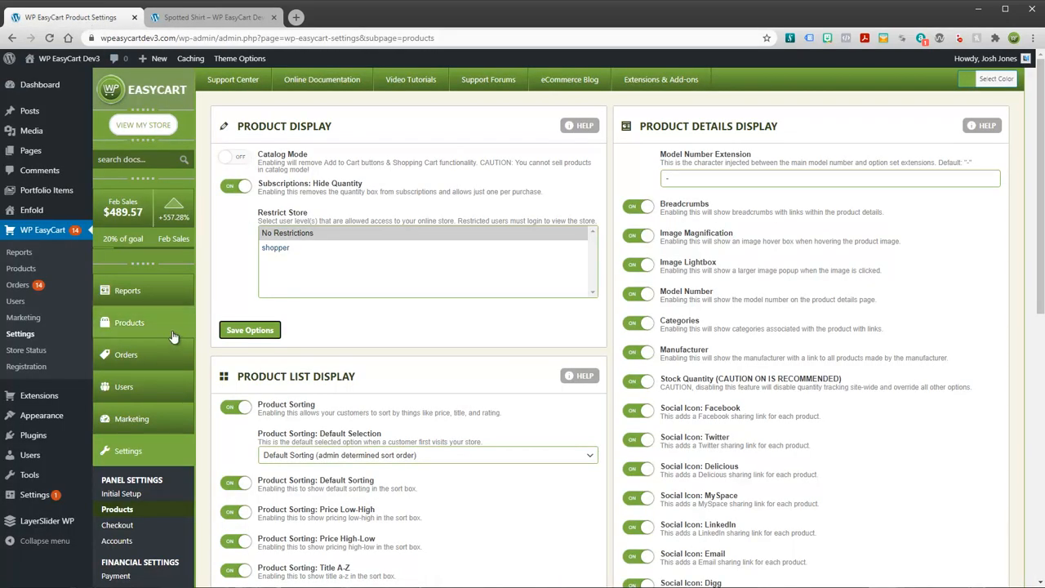
{"action": "left_click", "coordinate": [134, 325]}
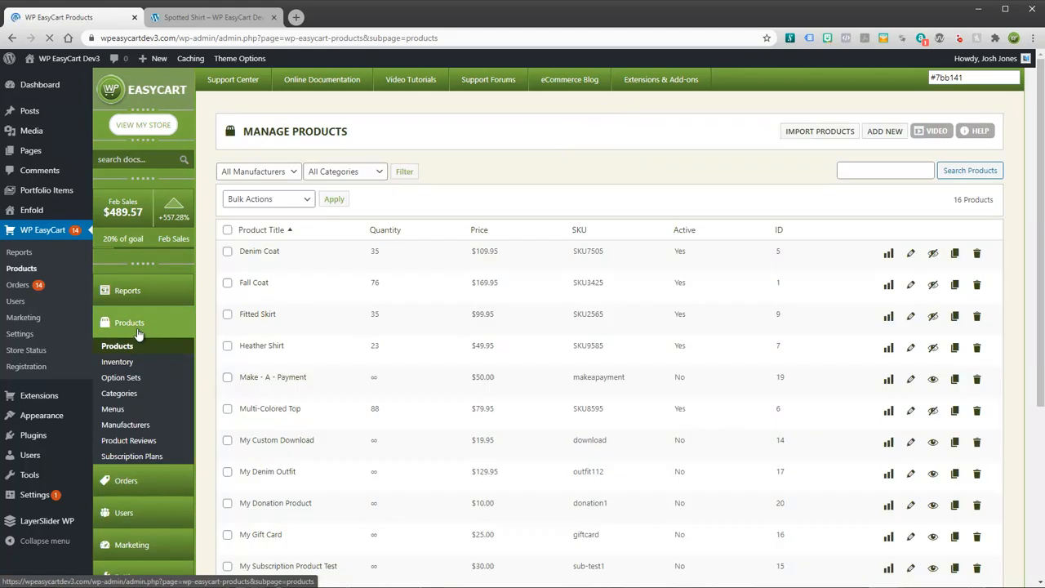
{"action": "scroll", "coordinate": [400, 346], "scroll_direction": "down", "scroll_amount": 2}
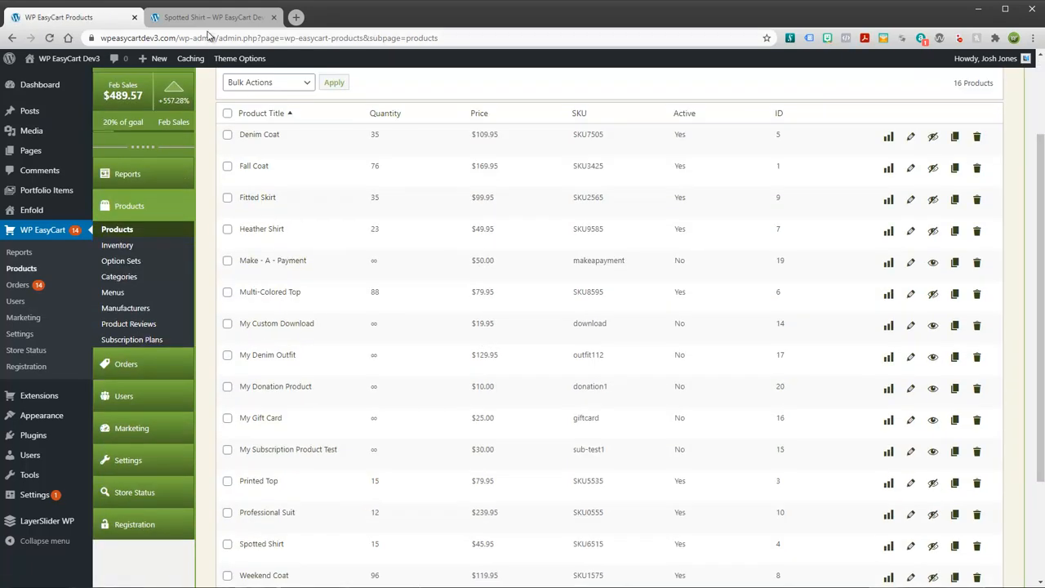
{"action": "left_click", "coordinate": [204, 17]}
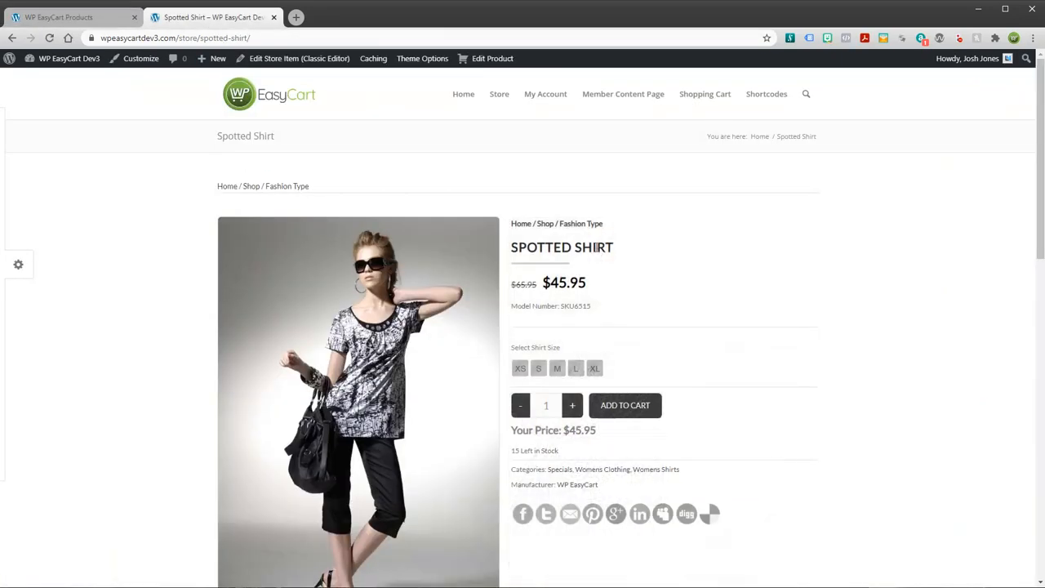
{"action": "left_click", "coordinate": [78, 17]}
{"action": "scroll", "coordinate": [374, 344], "scroll_direction": "down", "scroll_amount": 3}
{"action": "left_click", "coordinate": [258, 397]}
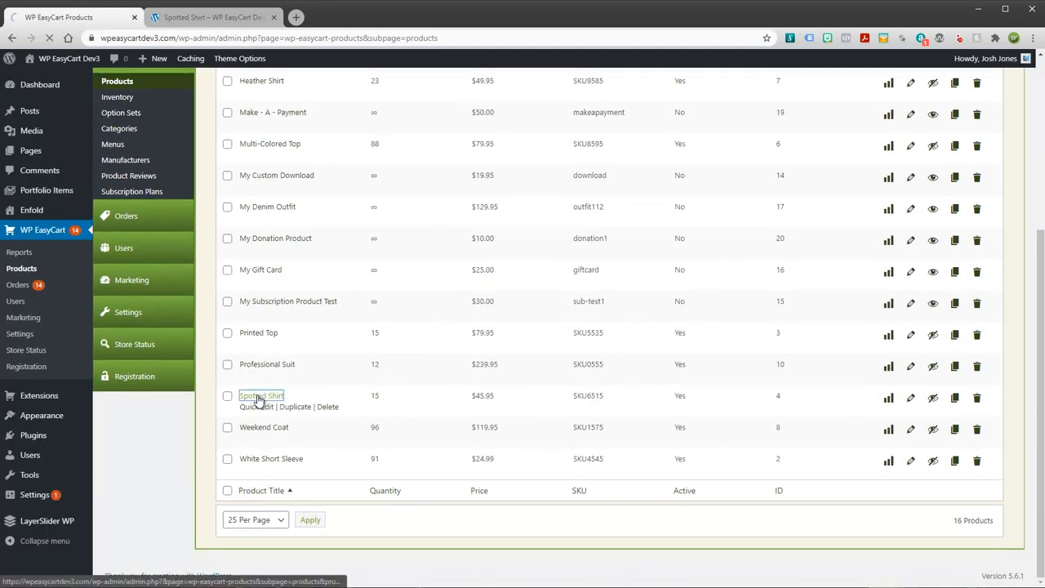
Step: Turn on Seasonal Mode in the Spotted Shirt's basic settings and update its general options
{"action": "scroll", "coordinate": [604, 343], "scroll_direction": "down", "scroll_amount": 1}
{"action": "scroll", "coordinate": [592, 347], "scroll_direction": "down", "scroll_amount": 5}
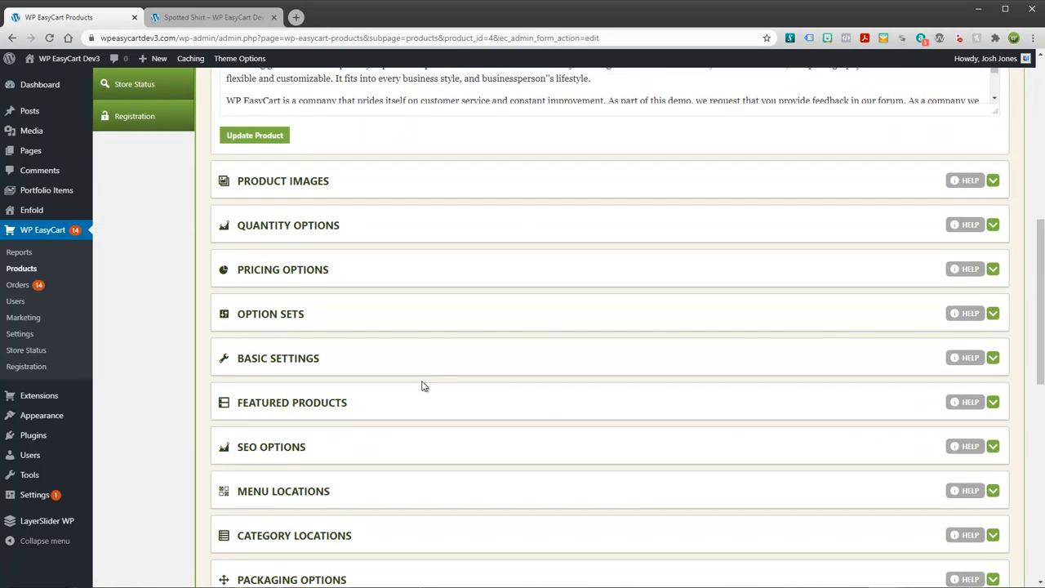
{"action": "scroll", "coordinate": [414, 385], "scroll_direction": "down", "scroll_amount": 1}
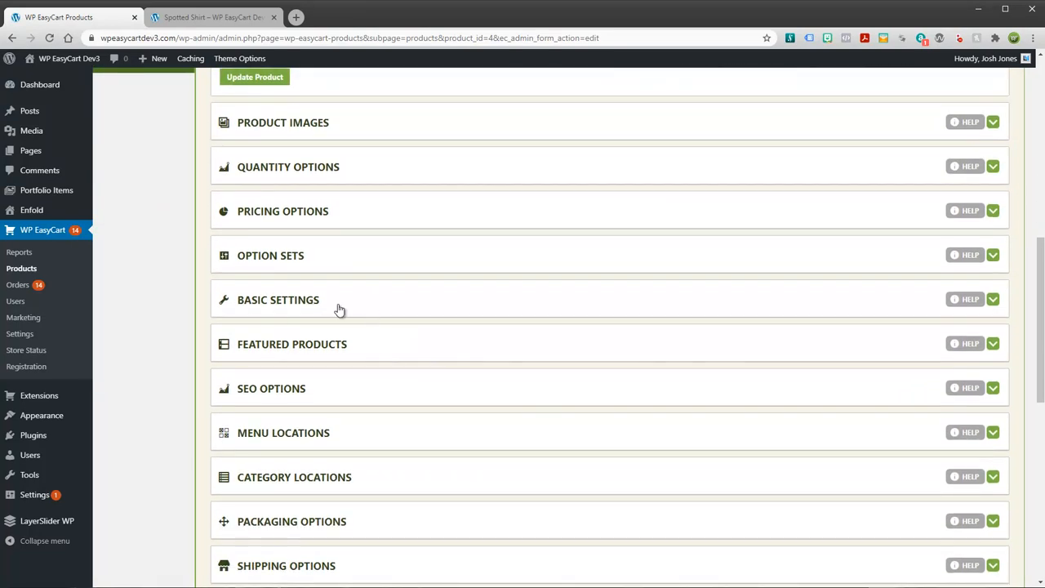
{"action": "left_click", "coordinate": [296, 302]}
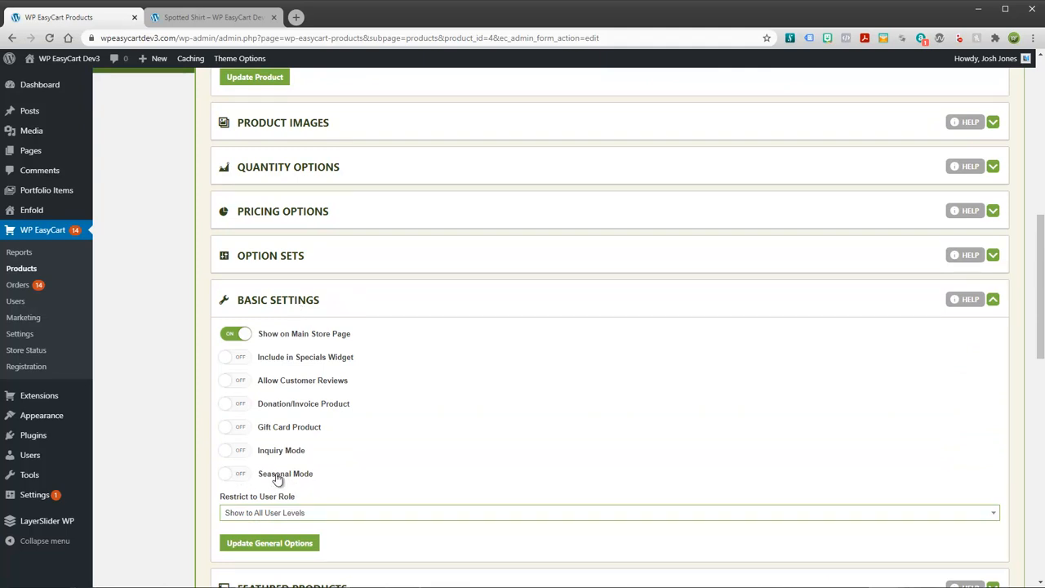
{"action": "left_click", "coordinate": [235, 476]}
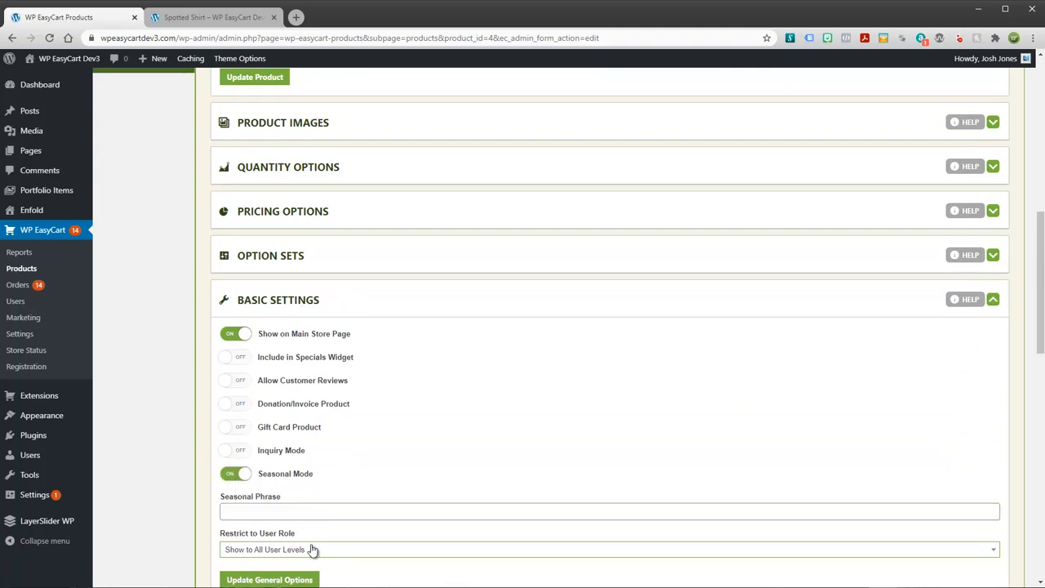
{"action": "left_click", "coordinate": [266, 579]}
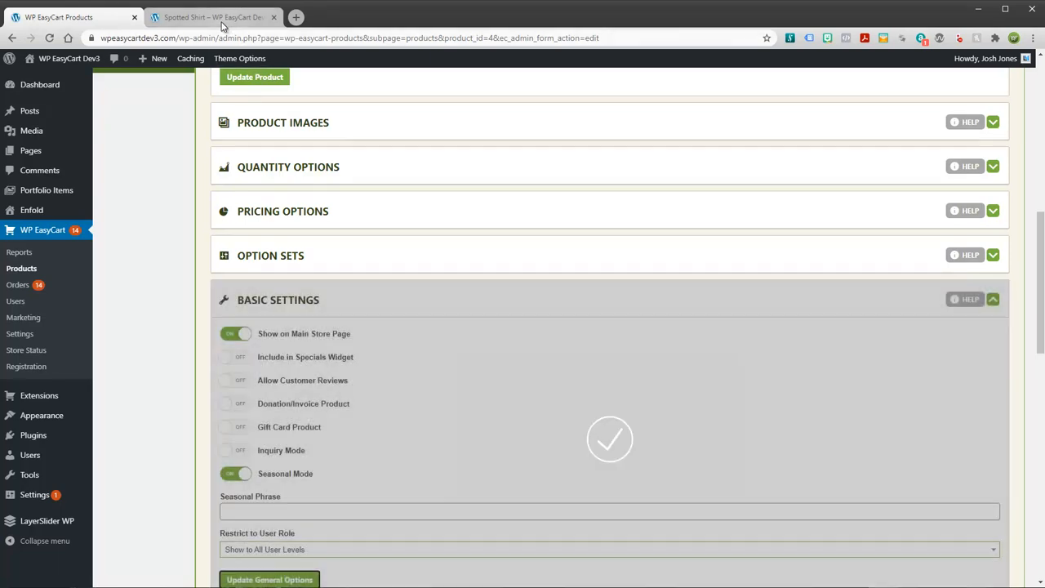
Step: Check the reloaded Spotted Shirt page, compare it with the White Short Sleeve page and return to the product editor
{"action": "left_click", "coordinate": [204, 17]}
{"action": "left_click", "coordinate": [51, 38]}
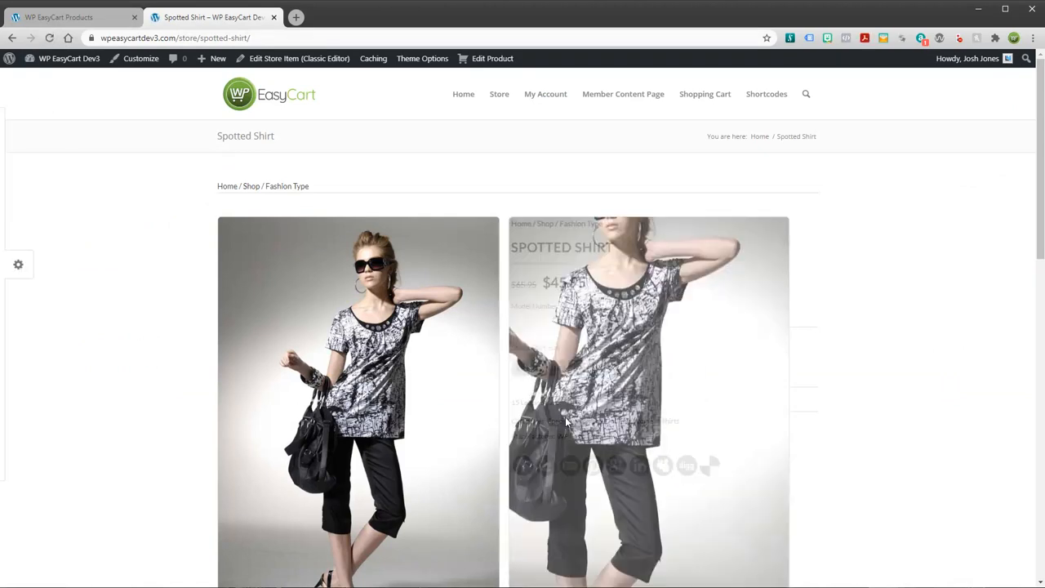
{"action": "left_click", "coordinate": [501, 98]}
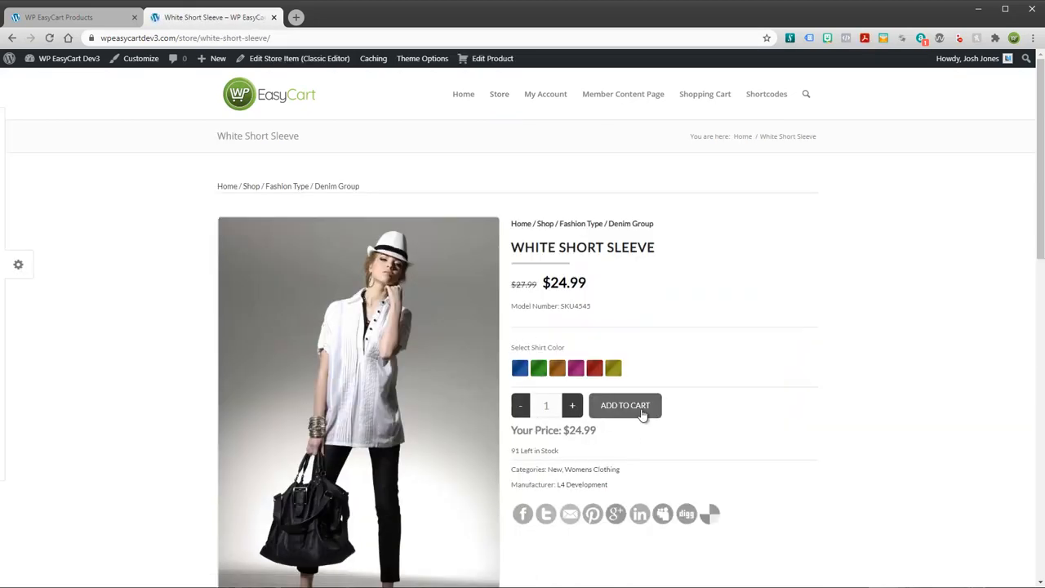
{"action": "left_click", "coordinate": [73, 20]}
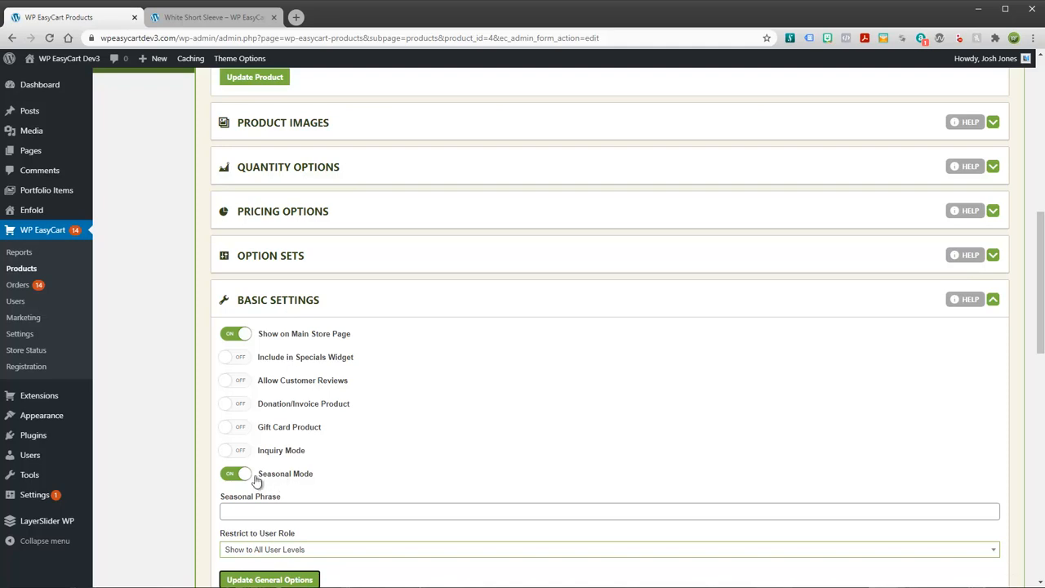
Step: Set the Spotted Shirt's seasonal phrase to "This product is coming this Summer!" and update its general options
{"action": "left_click", "coordinate": [248, 511]}
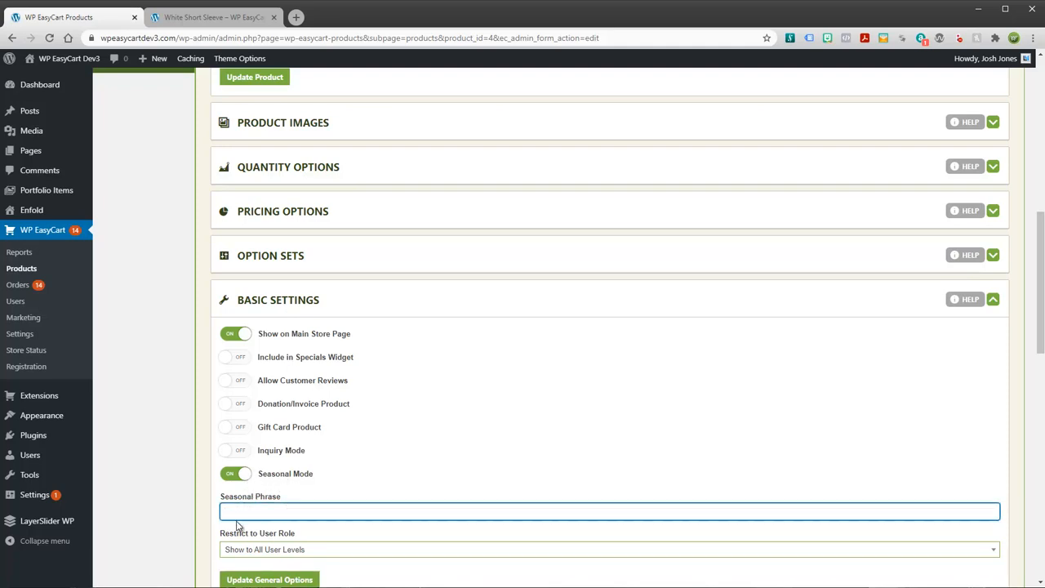
{"action": "type", "text": "This product is coming this Summer!"}
{"action": "left_click", "coordinate": [260, 580]}
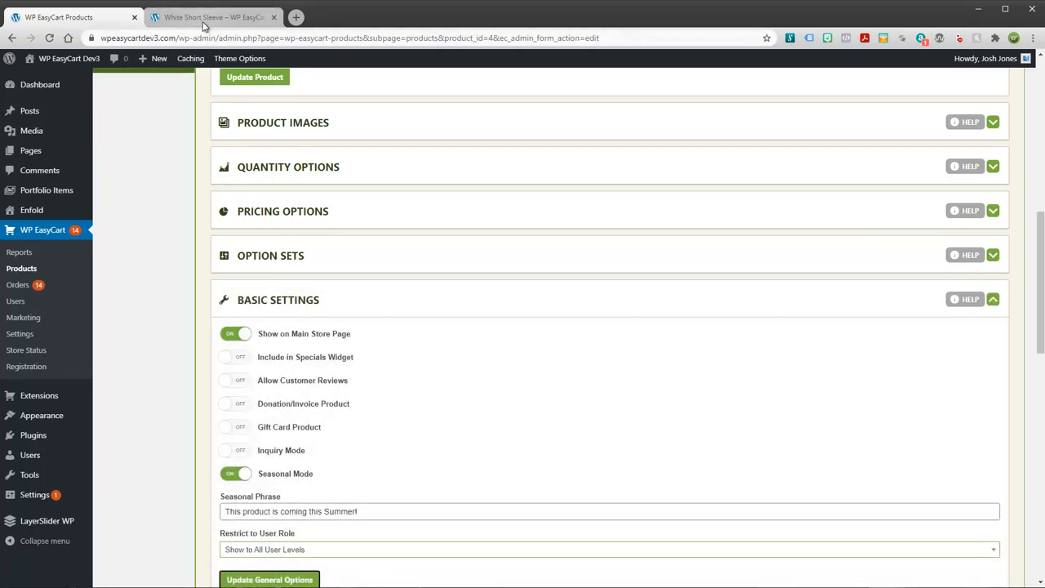
Step: Check the seasonal phrase on the storefront, both on the Spotted Shirt's own page and in the store listing
{"action": "left_click", "coordinate": [212, 17]}
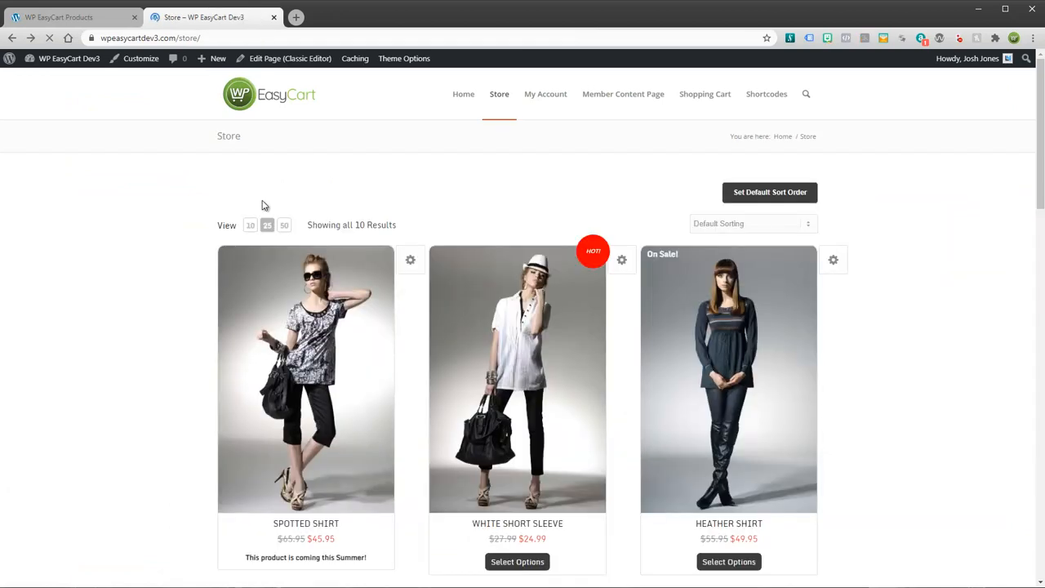
{"action": "left_click", "coordinate": [337, 363]}
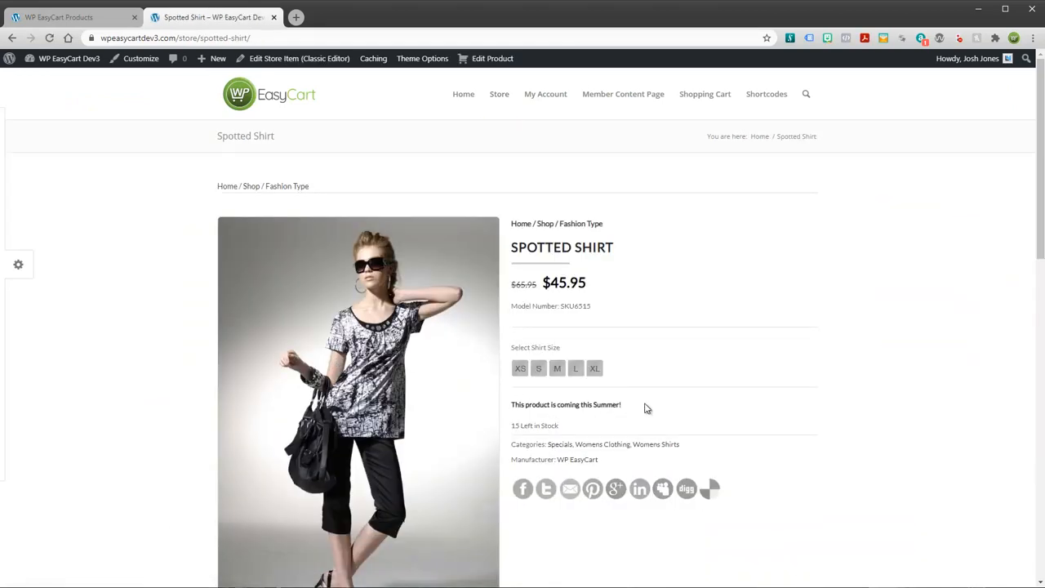
{"action": "left_click", "coordinate": [12, 38]}
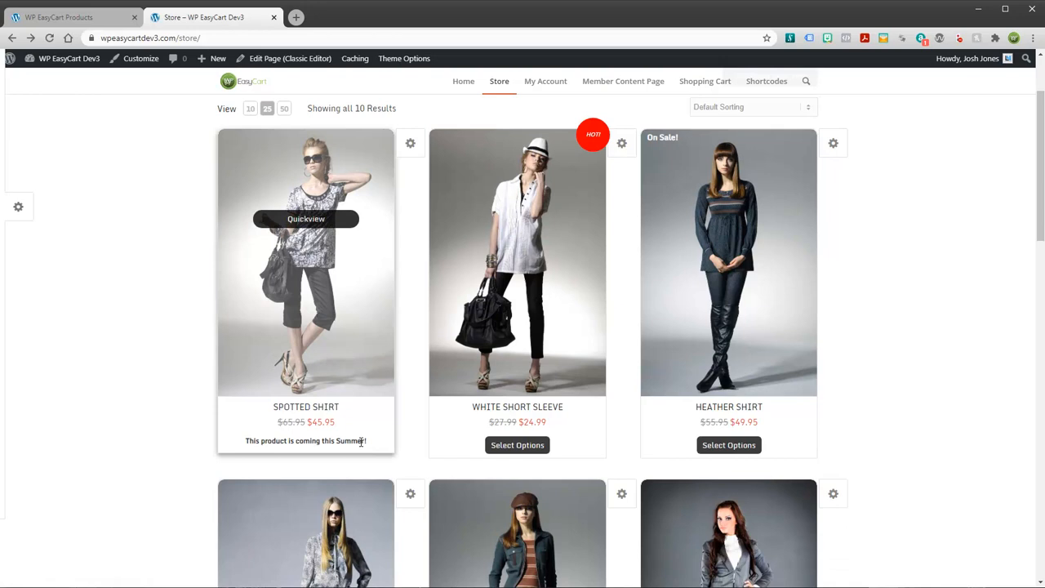
{"action": "left_click_drag", "start_coordinate": [361, 442], "coordinate": [242, 446]}
{"action": "left_click", "coordinate": [157, 357]}
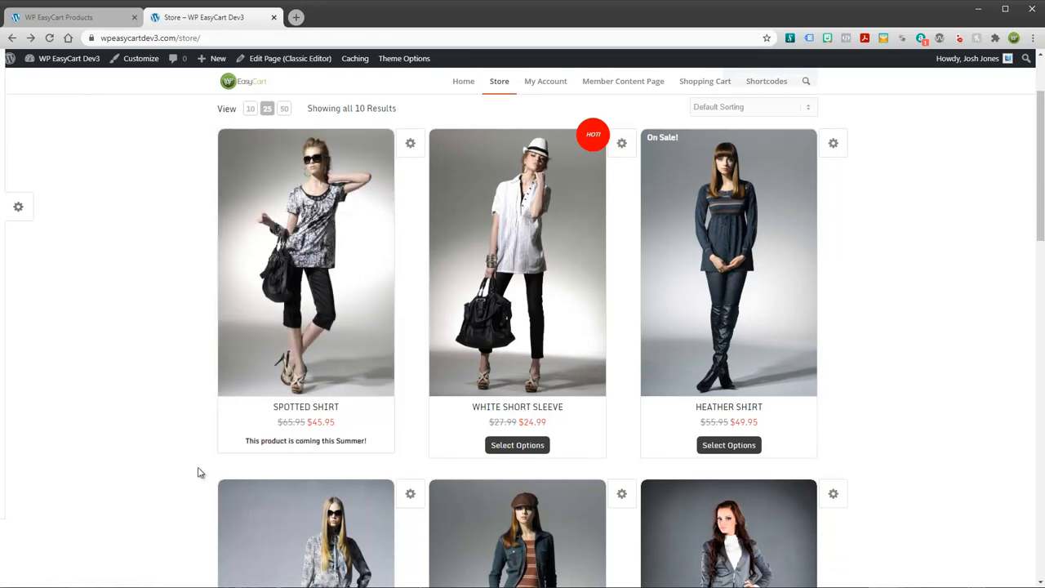
Step: Give the Spotted Shirt in the store listing a Diagonal Tag with the text "Coming This Summer!"
{"action": "left_click", "coordinate": [409, 144]}
{"action": "left_click", "coordinate": [392, 236]}
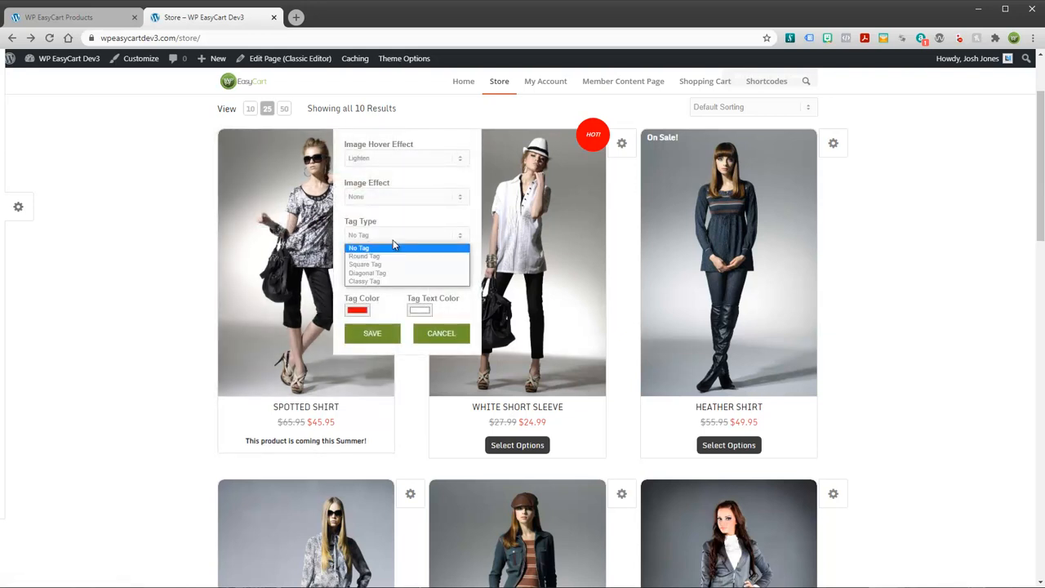
{"action": "left_click", "coordinate": [387, 273]}
{"action": "left_click", "coordinate": [389, 276]}
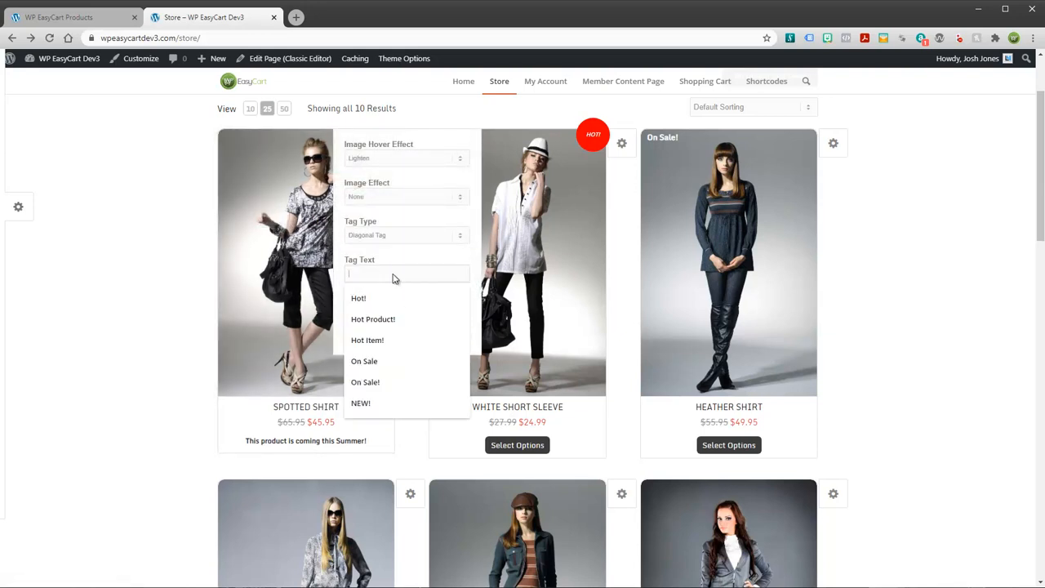
{"action": "type", "text": "Coming This Summer!"}
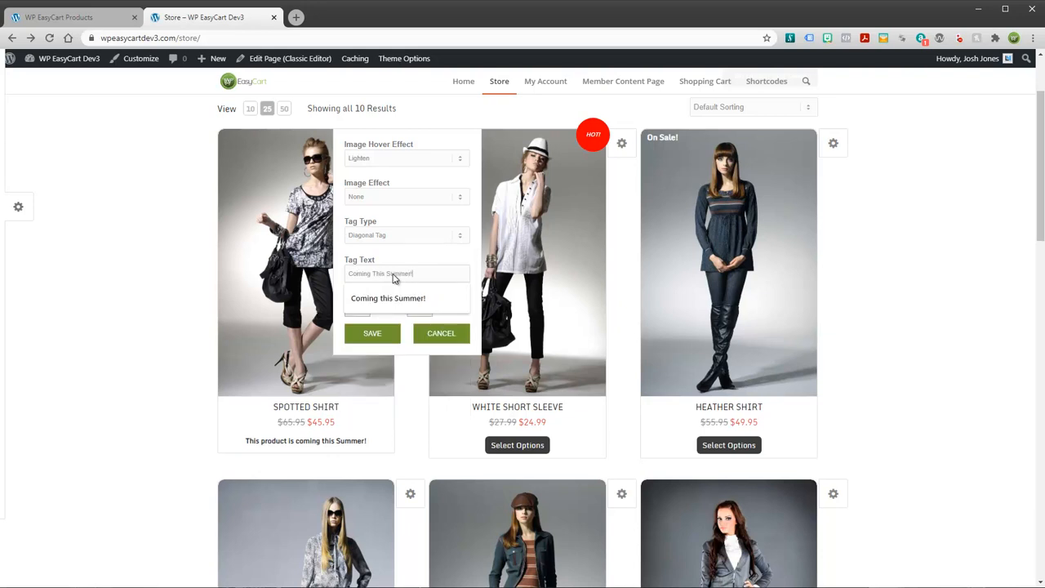
Step: Set the Spotted Shirt's tag color to pure red, change its tag type to Square Tag and save the display settings
{"action": "left_click", "coordinate": [342, 321]}
{"action": "left_click", "coordinate": [354, 310]}
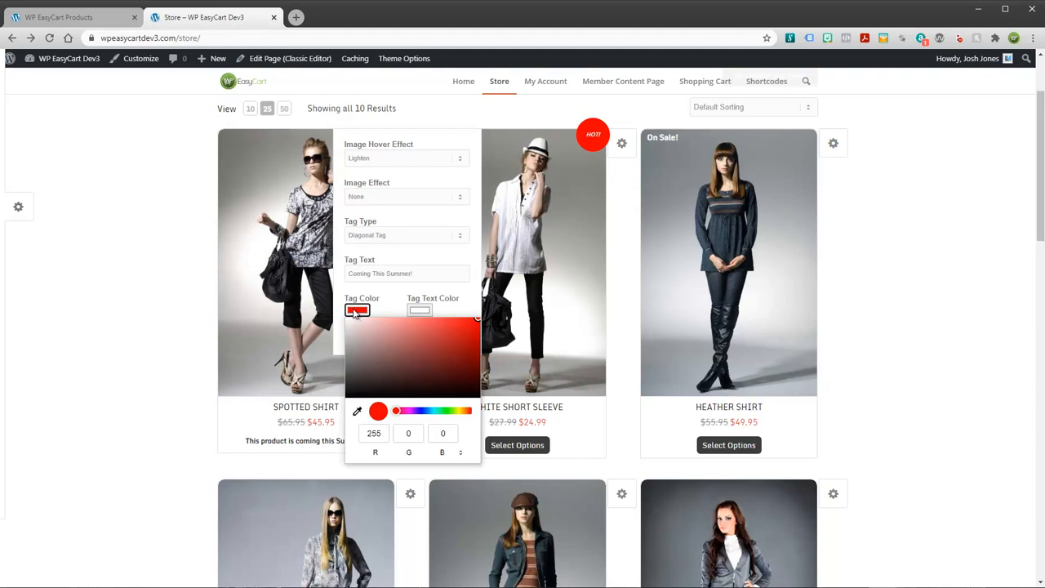
{"action": "left_click_drag", "start_coordinate": [464, 330], "coordinate": [485, 317]}
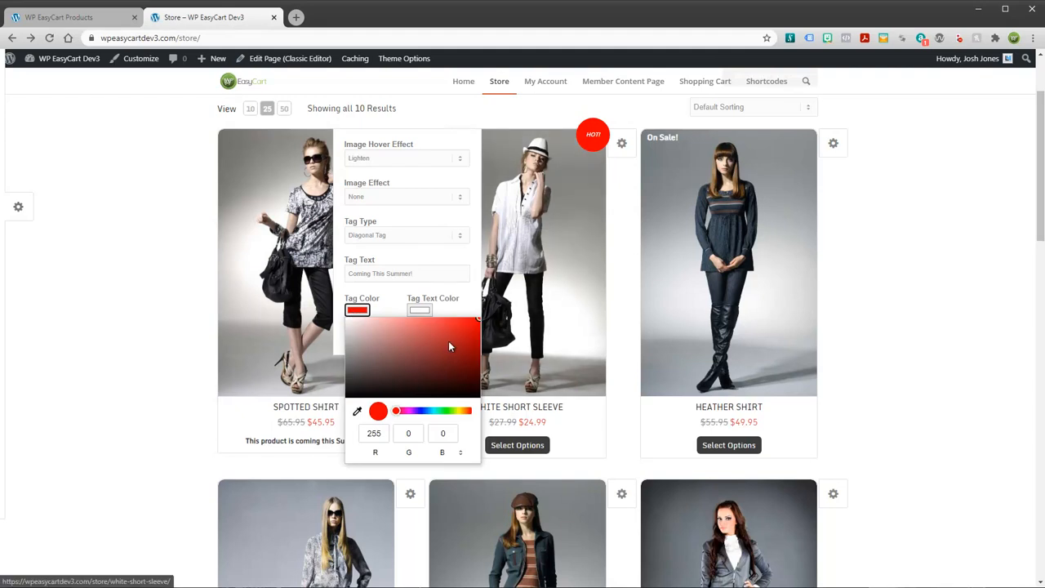
{"action": "left_click", "coordinate": [406, 235]}
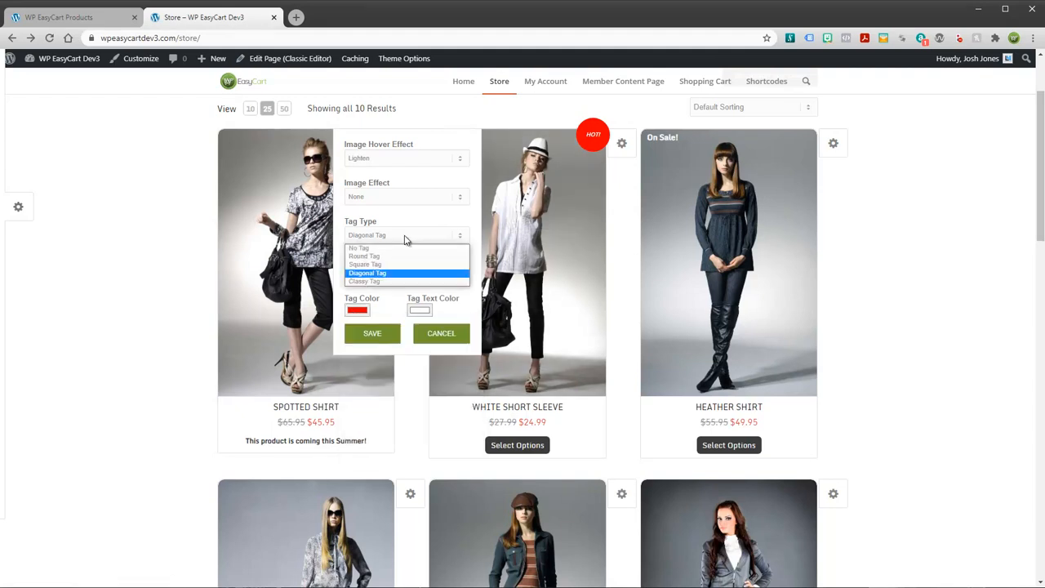
{"action": "left_click", "coordinate": [367, 265]}
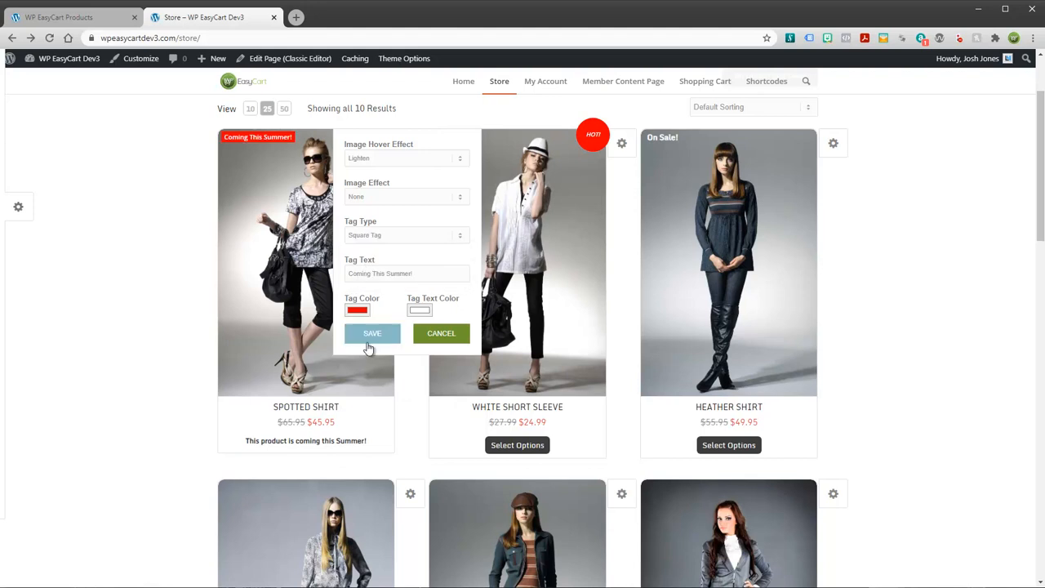
{"action": "left_click", "coordinate": [371, 334]}
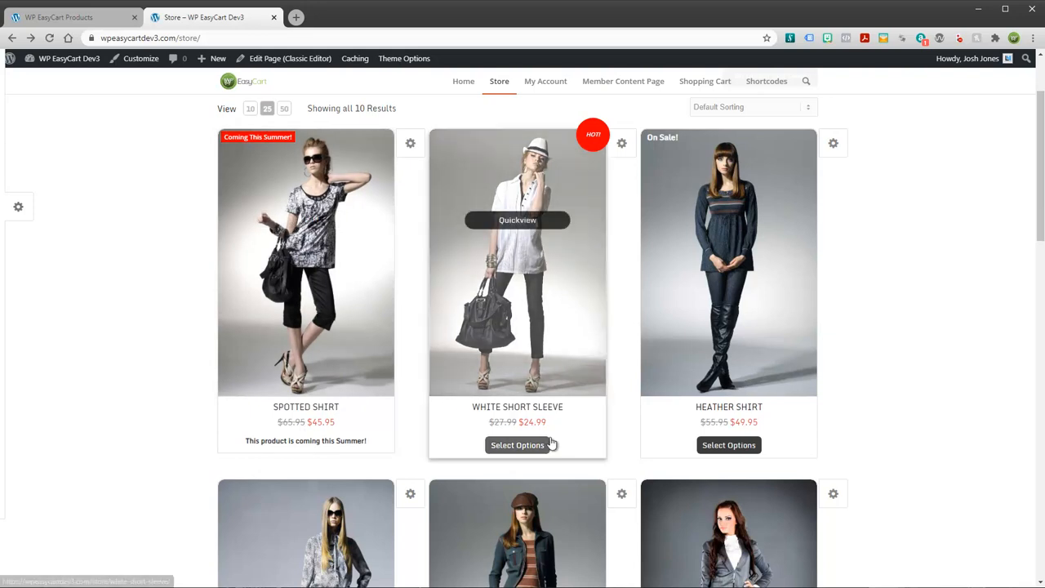
Step: Look over the other products in the store listing and return to the Spotted Shirt's product editor
{"action": "scroll", "coordinate": [735, 425], "scroll_direction": "down", "scroll_amount": 4}
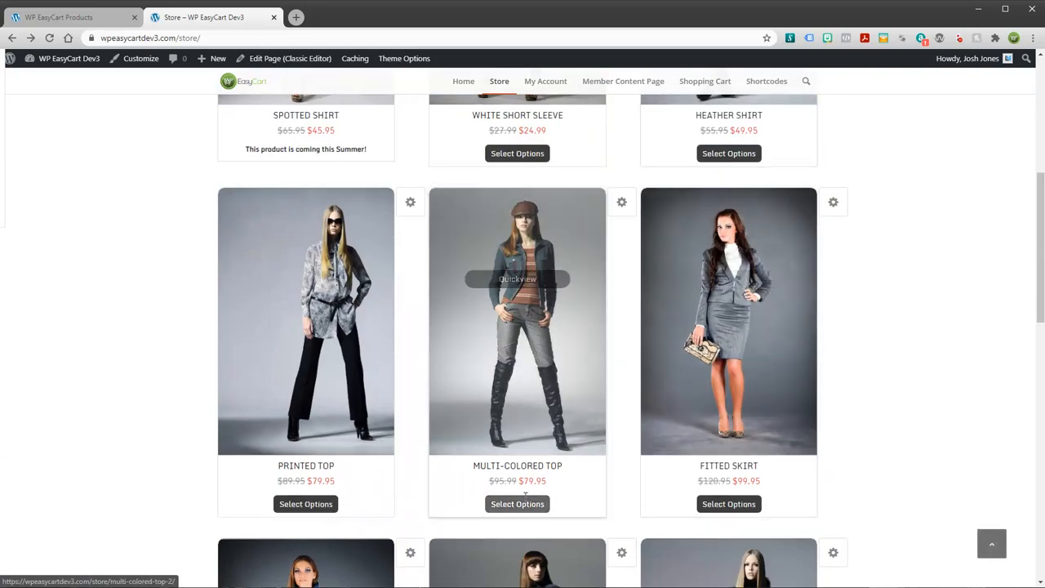
{"action": "scroll", "coordinate": [509, 539], "scroll_direction": "up", "scroll_amount": 4}
{"action": "left_click", "coordinate": [96, 18]}
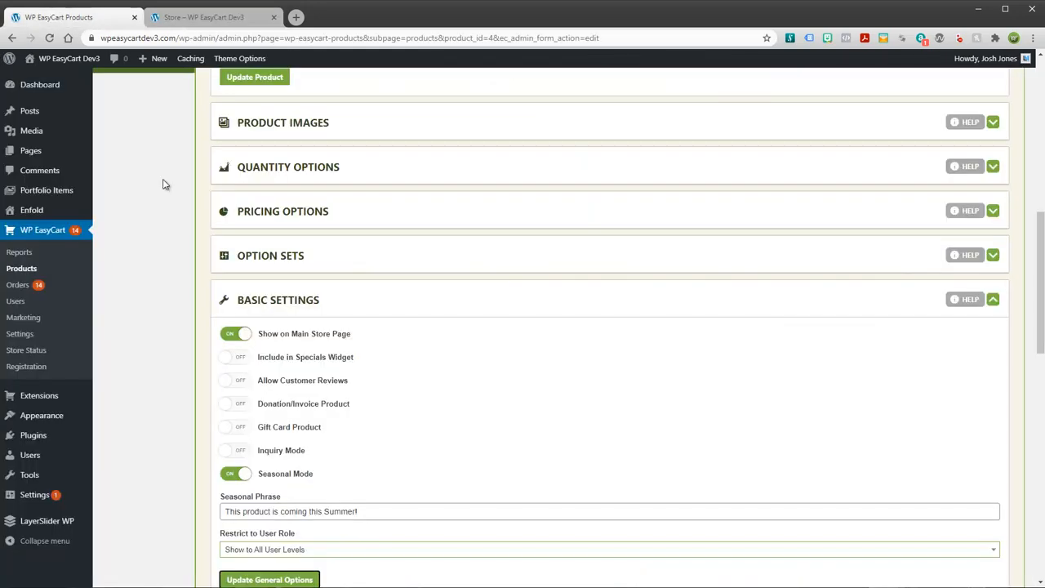